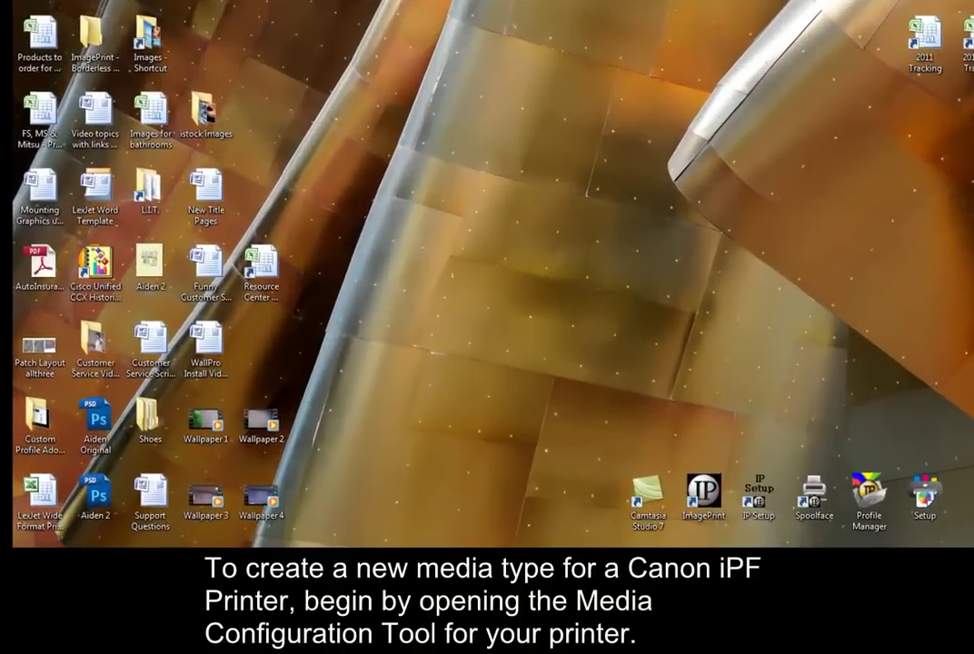
- Expand the iPF6350 Media Configuration Tool folder under All Programs in the Start menu
{"action": "key", "text": "super"}
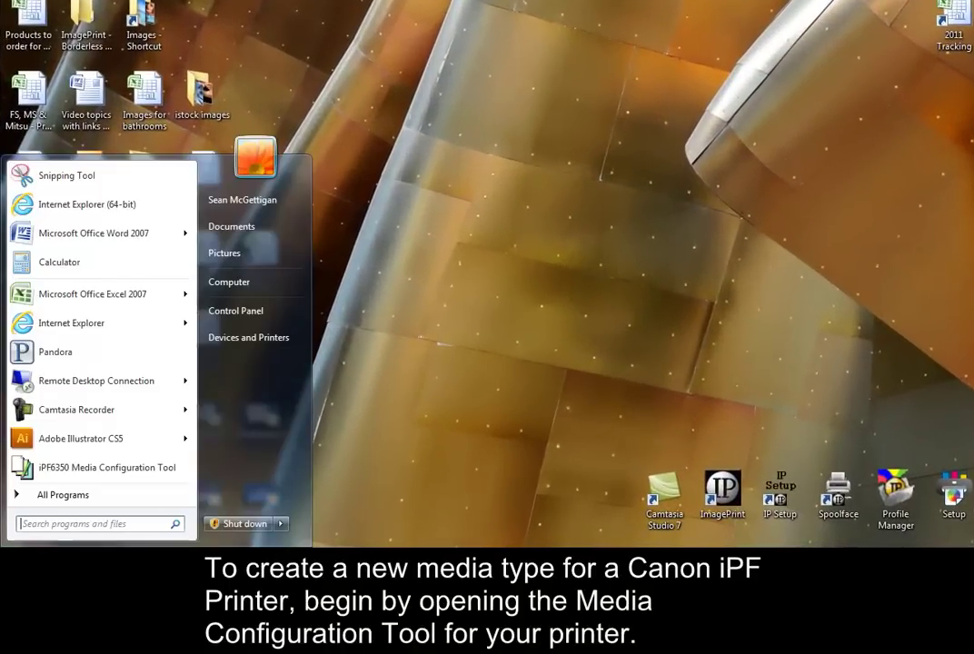
{"action": "left_click", "coordinate": [61, 494]}
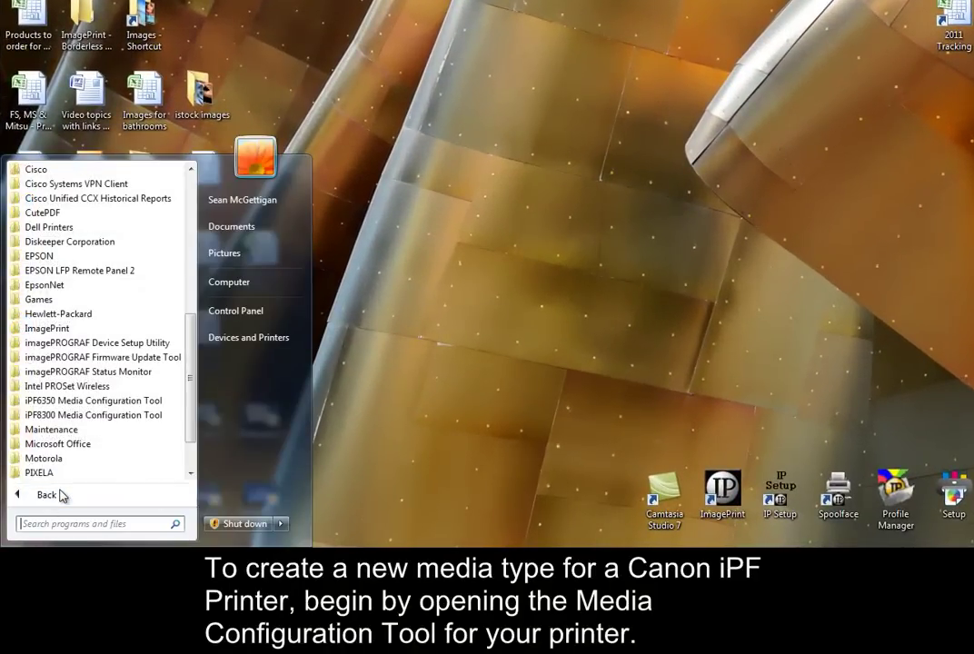
{"action": "left_click", "coordinate": [104, 408]}
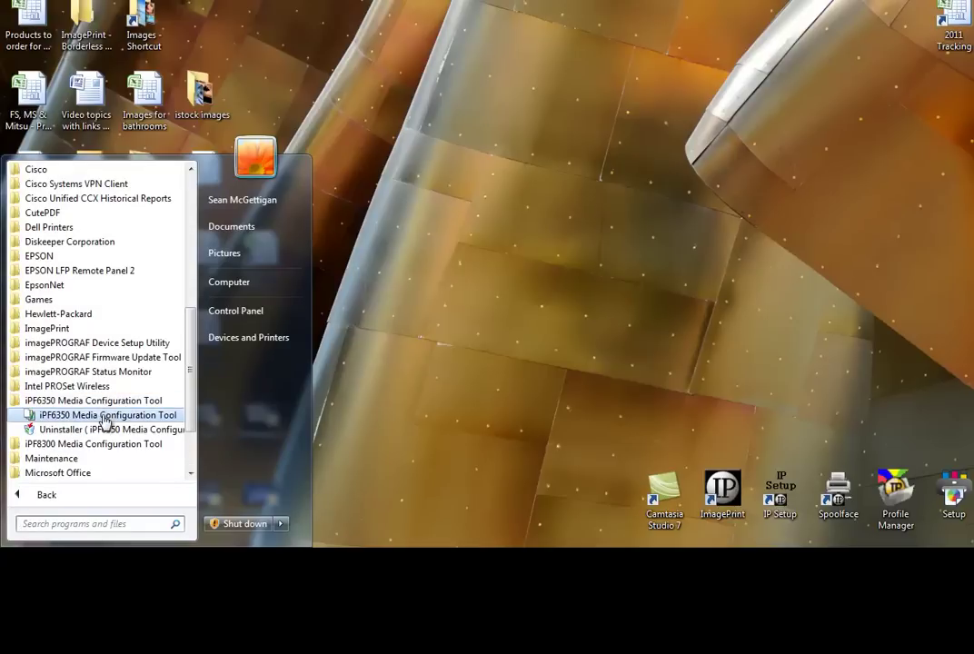
- Launch the Media Configuration Tool, start Add Custom Paper, and select the Canon iPF6350 printer
{"action": "left_click", "coordinate": [104, 416]}
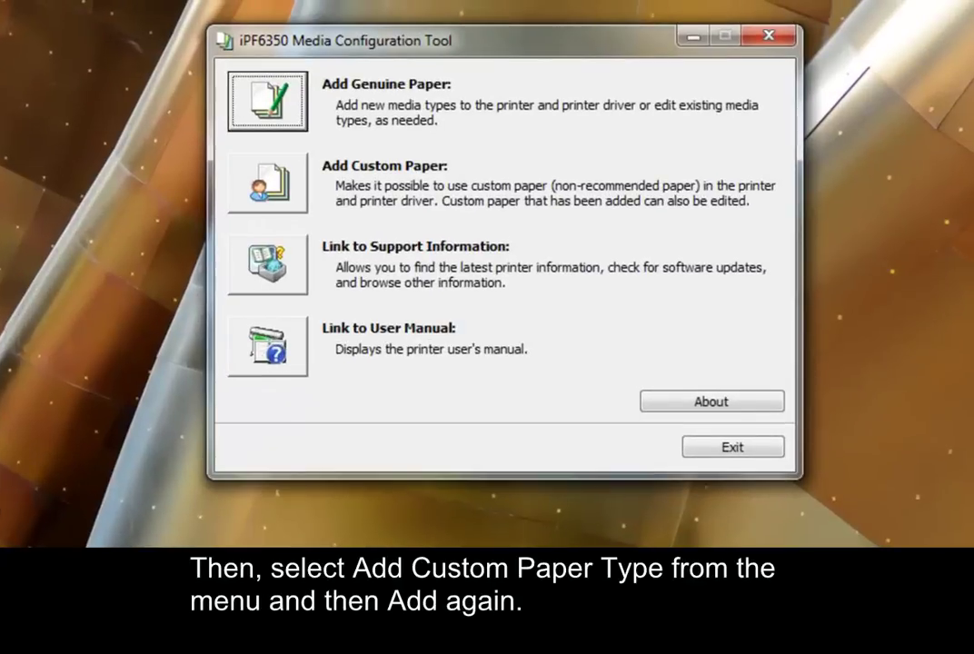
{"action": "left_click", "coordinate": [259, 186]}
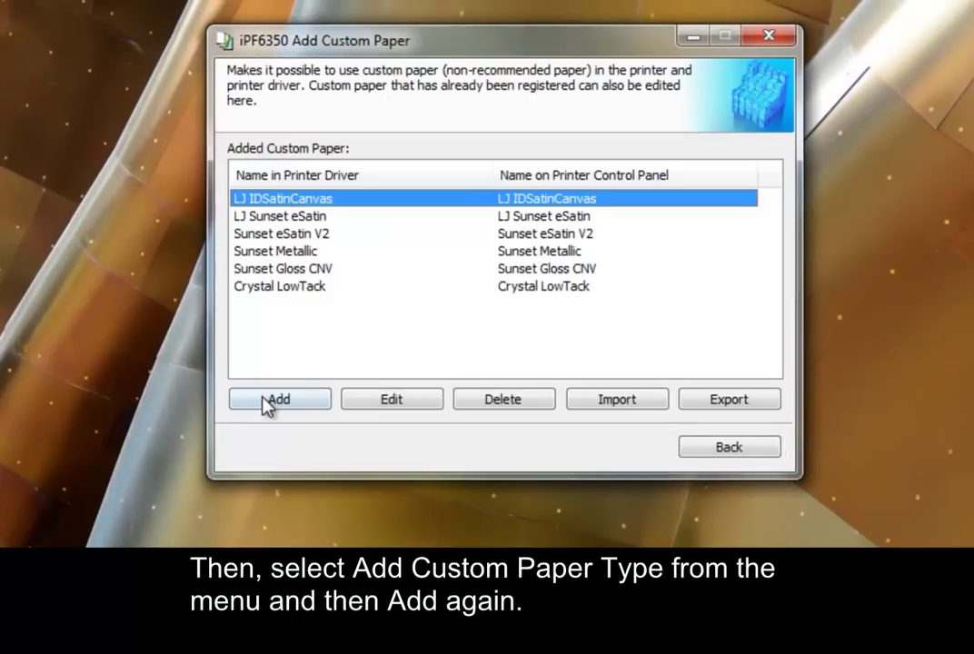
{"action": "left_click", "coordinate": [270, 400]}
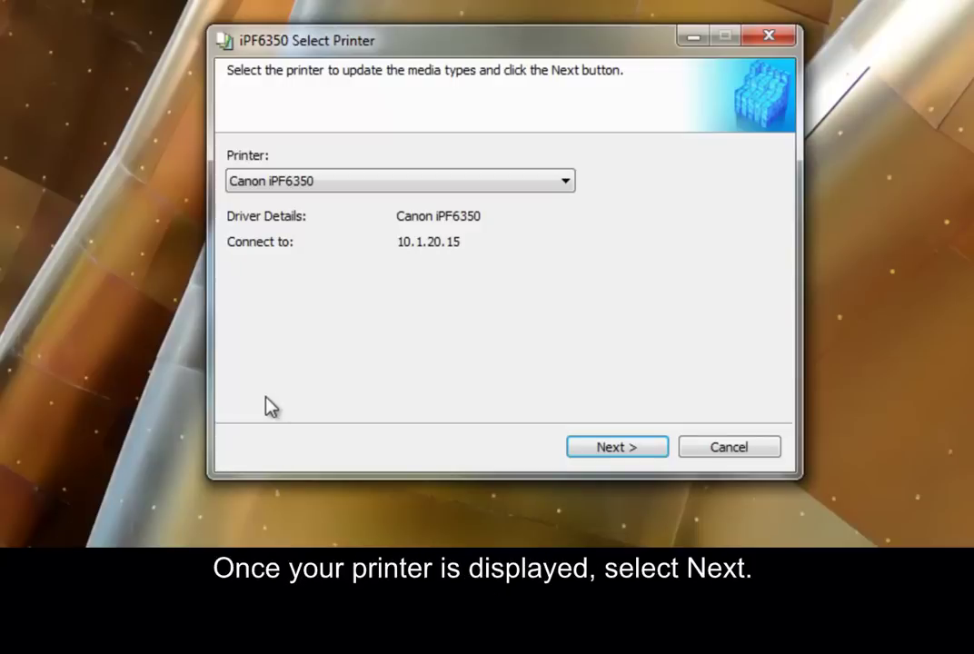
{"action": "left_click", "coordinate": [603, 448]}
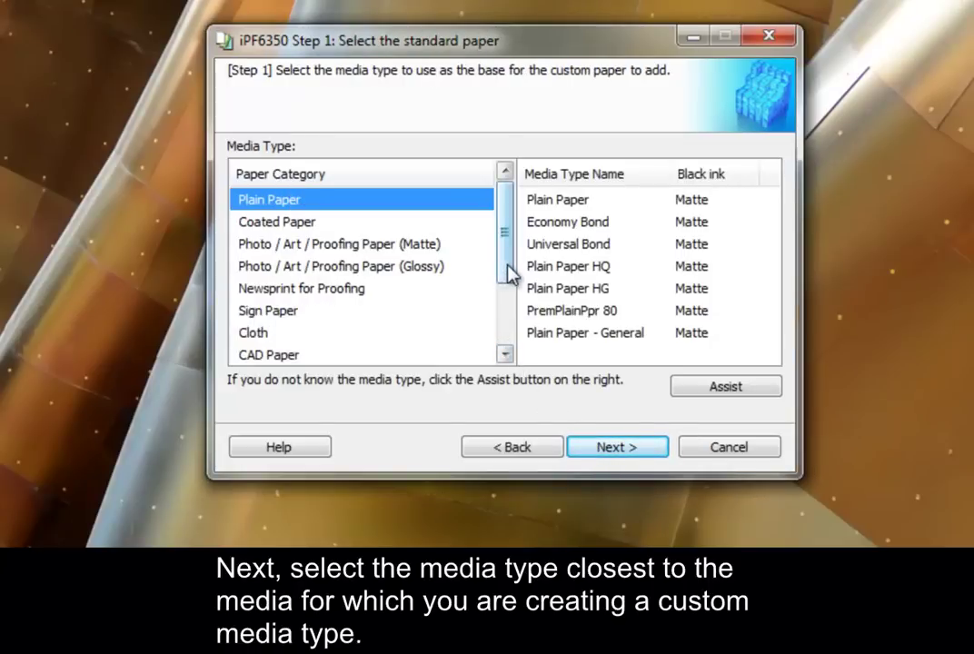
- Choose Canvas Matte2 from Photo / Art / Proofing Paper (Matte) as the base media
{"action": "left_click", "coordinate": [469, 247]}
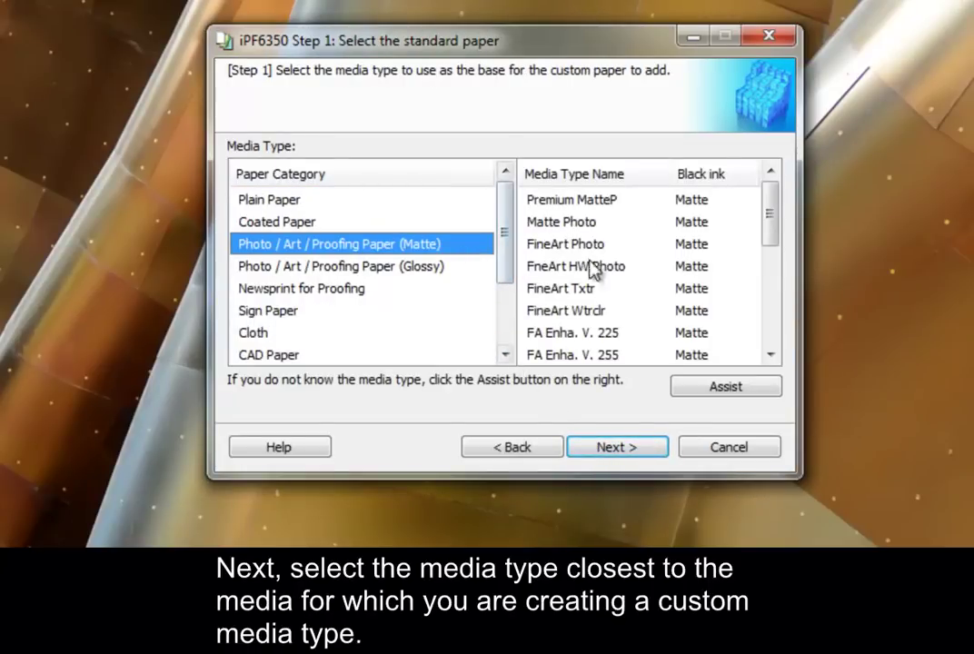
{"action": "left_click_drag", "start_coordinate": [769, 235], "coordinate": [776, 316]}
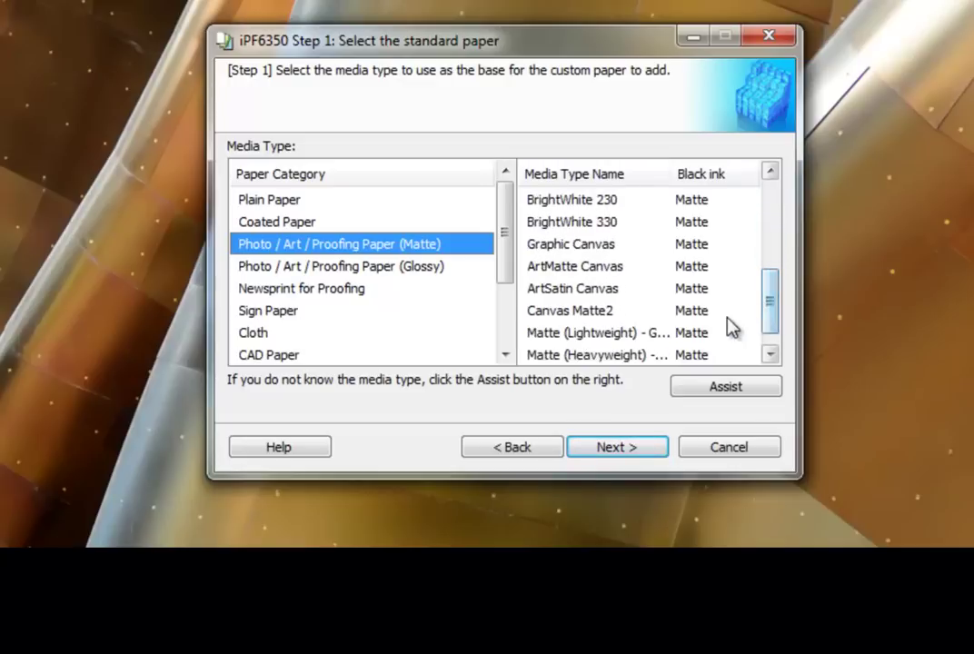
{"action": "left_click", "coordinate": [701, 314]}
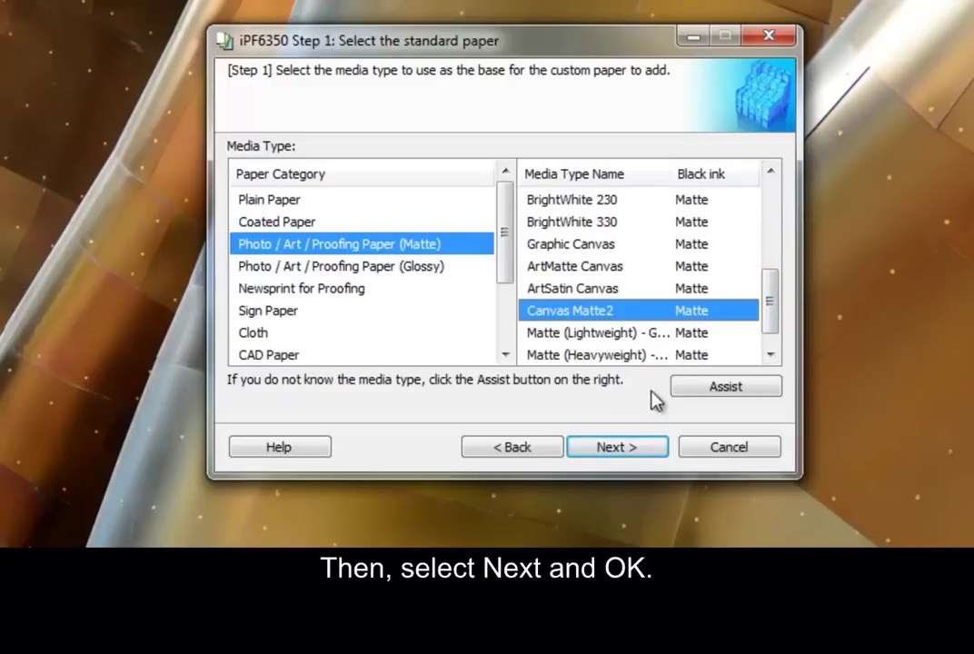
{"action": "left_click", "coordinate": [625, 445]}
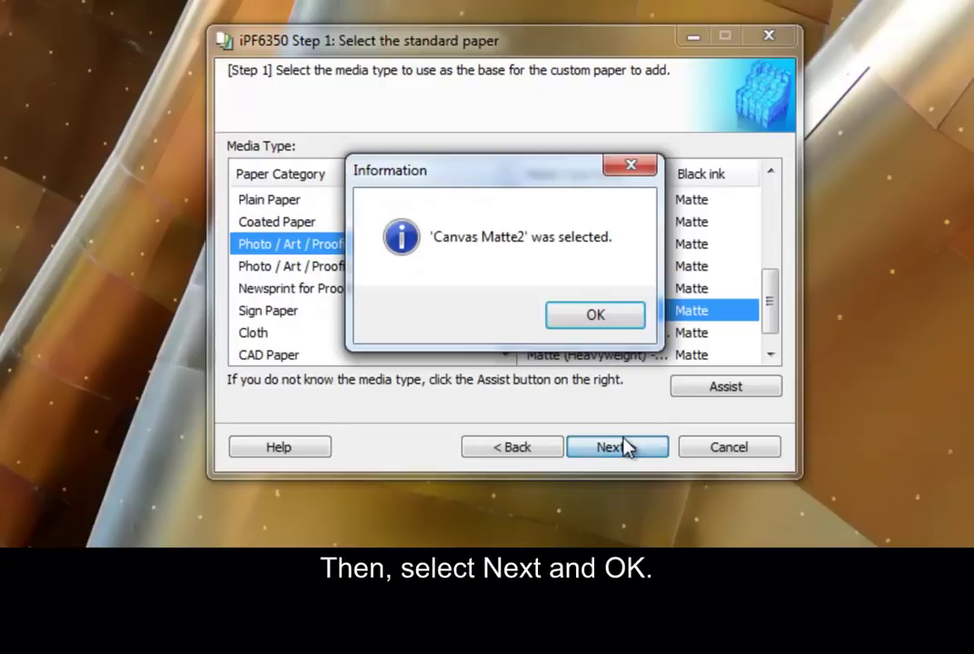
{"action": "left_click", "coordinate": [596, 316]}
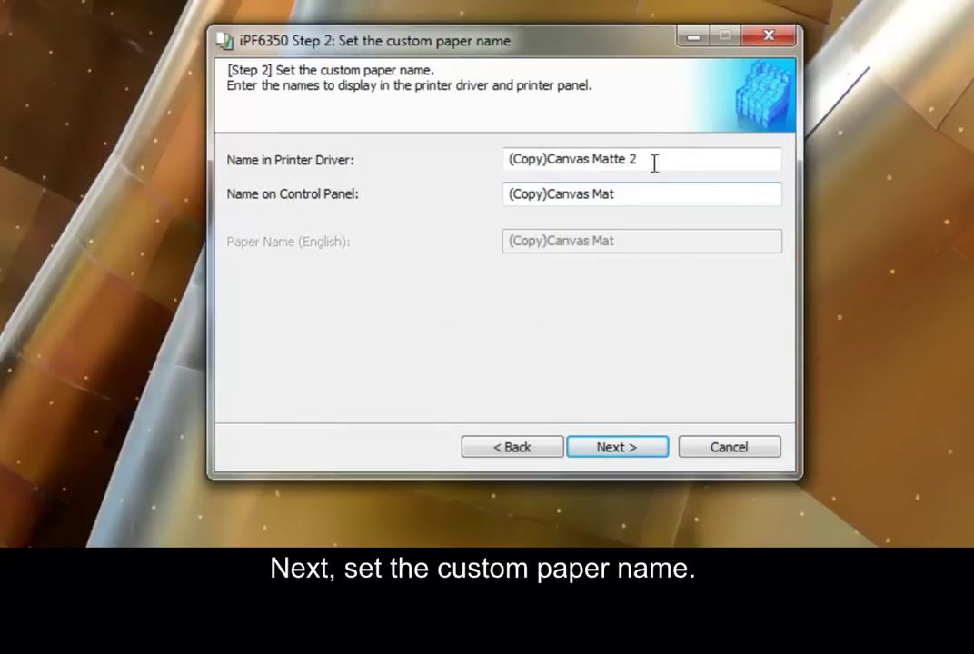
- Enter 'Snst ResMatCnv' as both the printer driver name and the control panel name
{"action": "left_click_drag", "start_coordinate": [654, 161], "coordinate": [467, 166]}
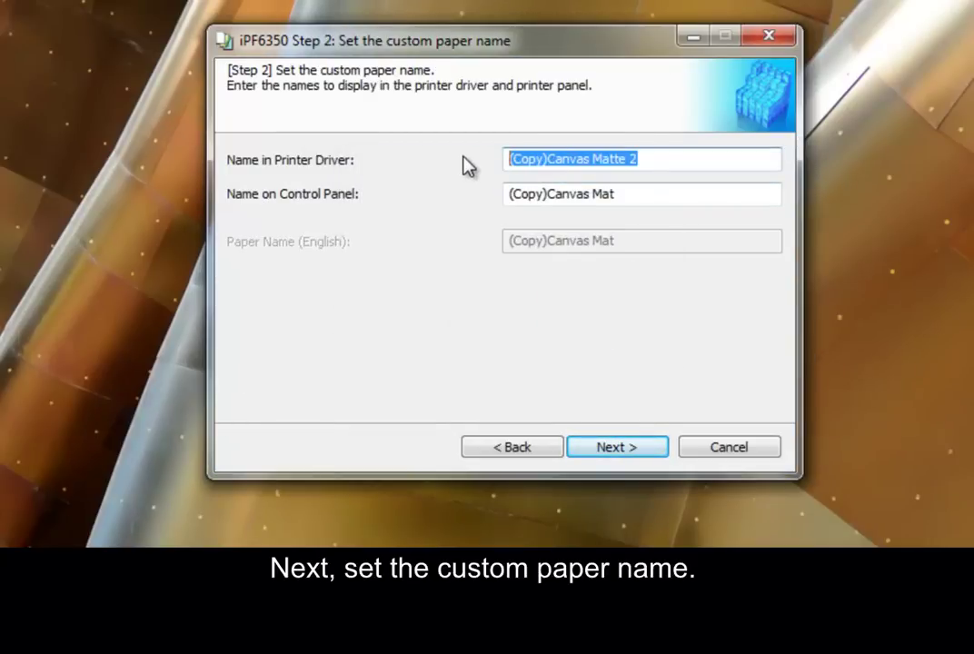
{"action": "type", "text": "Snst"}
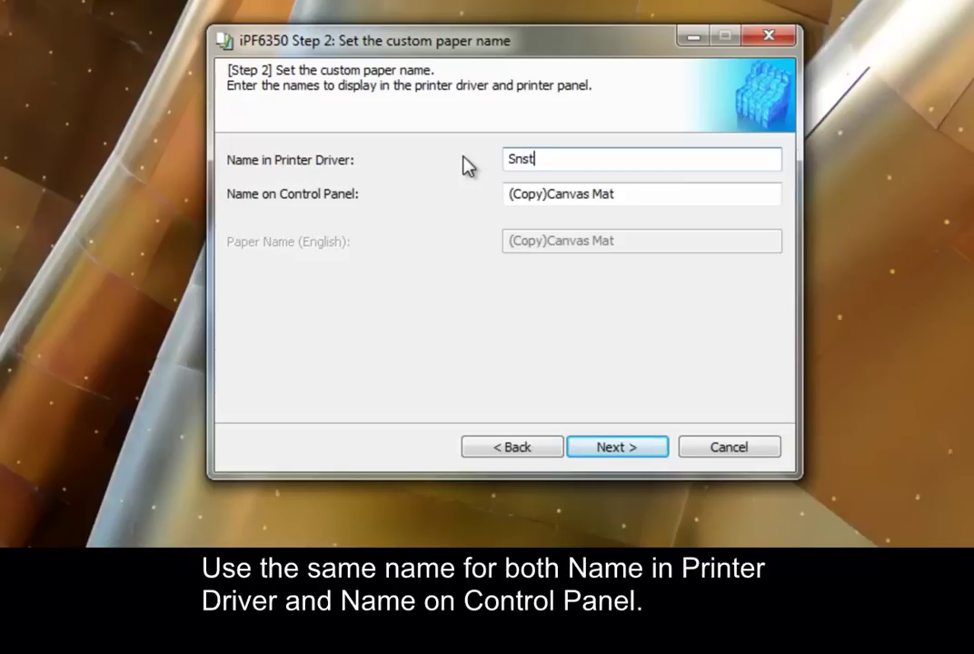
{"action": "type", "text": " ResMatCn"}
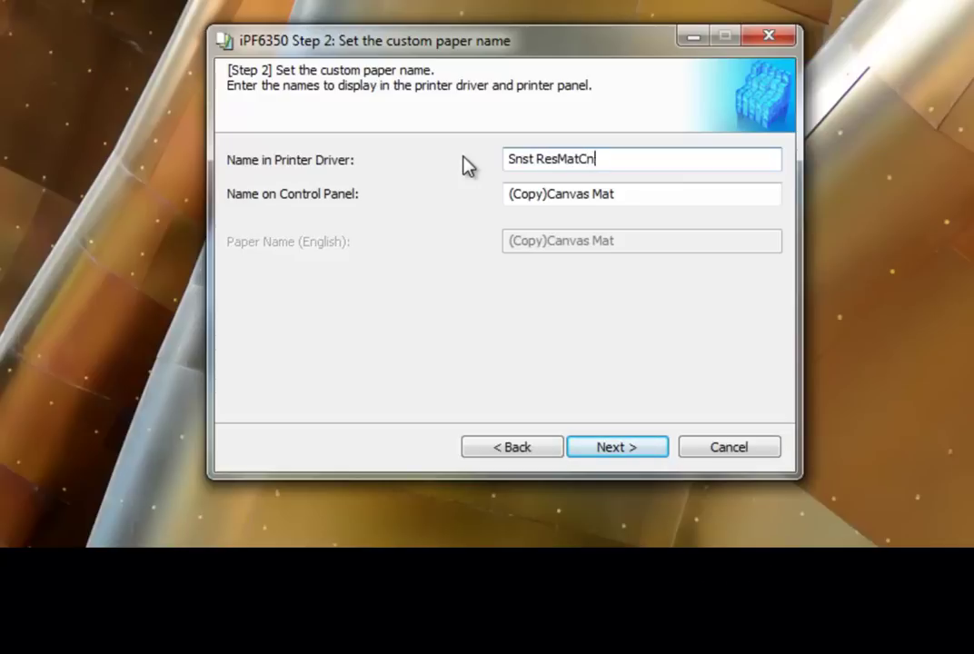
{"action": "type", "text": "v"}
{"action": "left_click_drag", "start_coordinate": [604, 158], "coordinate": [476, 154]}
{"action": "key", "text": "ctrl+c"}
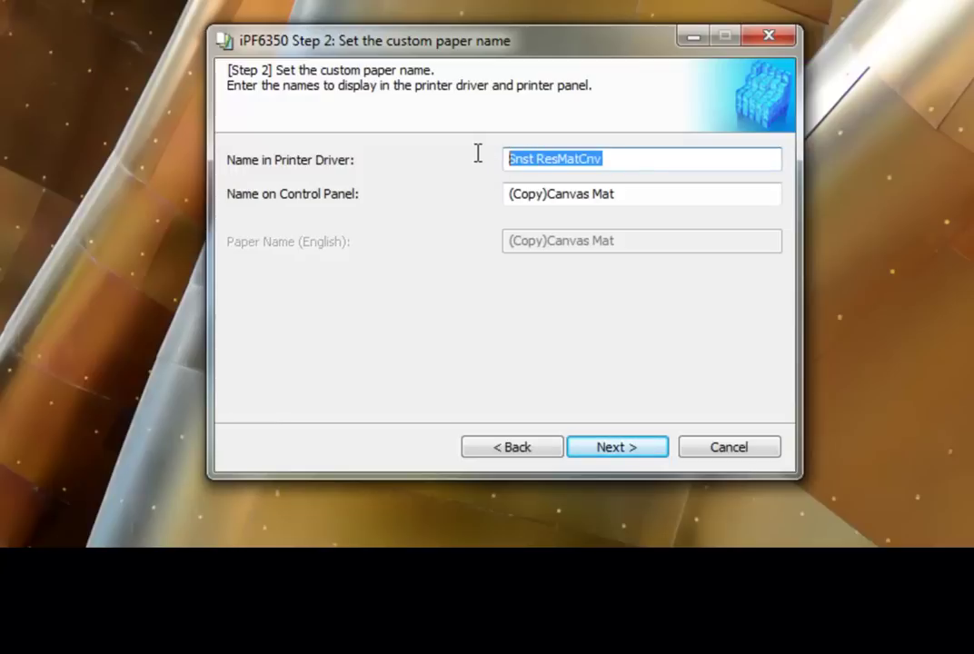
{"action": "double_click", "coordinate": [547, 187]}
{"action": "left_click", "coordinate": [547, 187]}
{"action": "left_click_drag", "start_coordinate": [616, 194], "coordinate": [435, 207]}
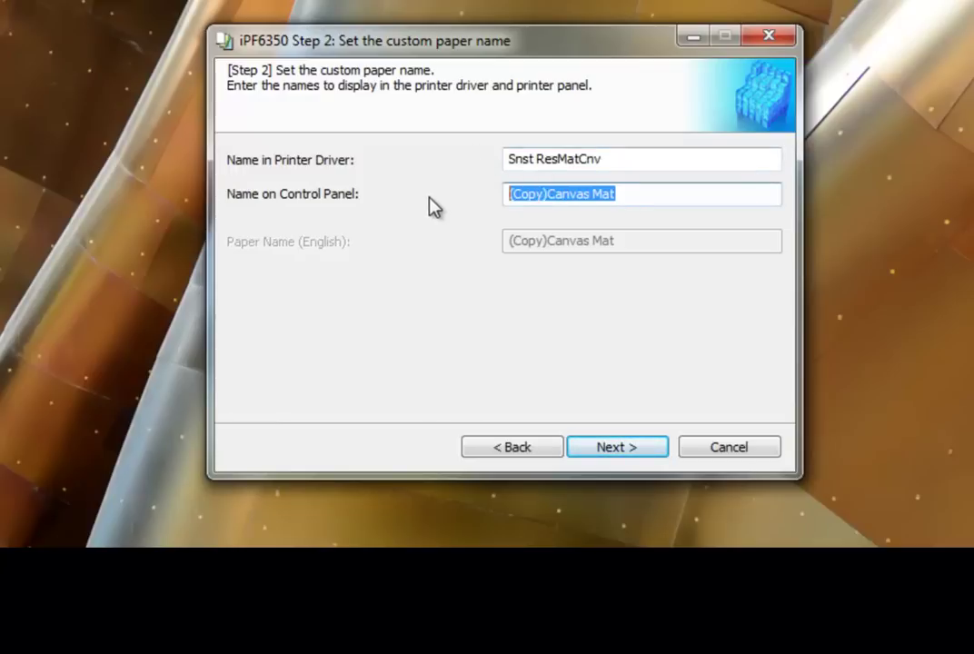
{"action": "key", "text": "ctrl+v"}
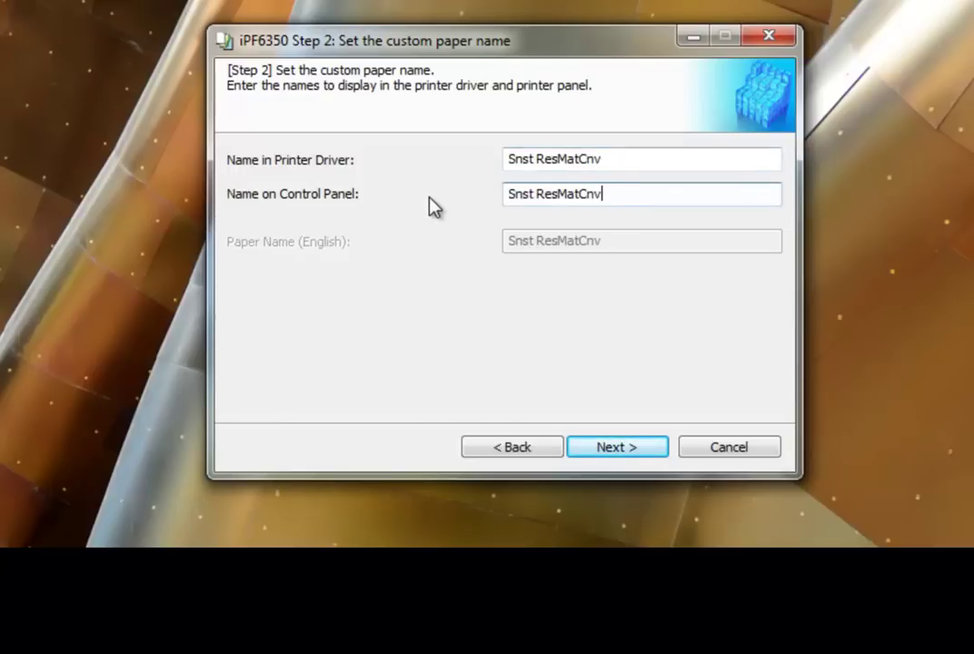
{"action": "left_click", "coordinate": [605, 450]}
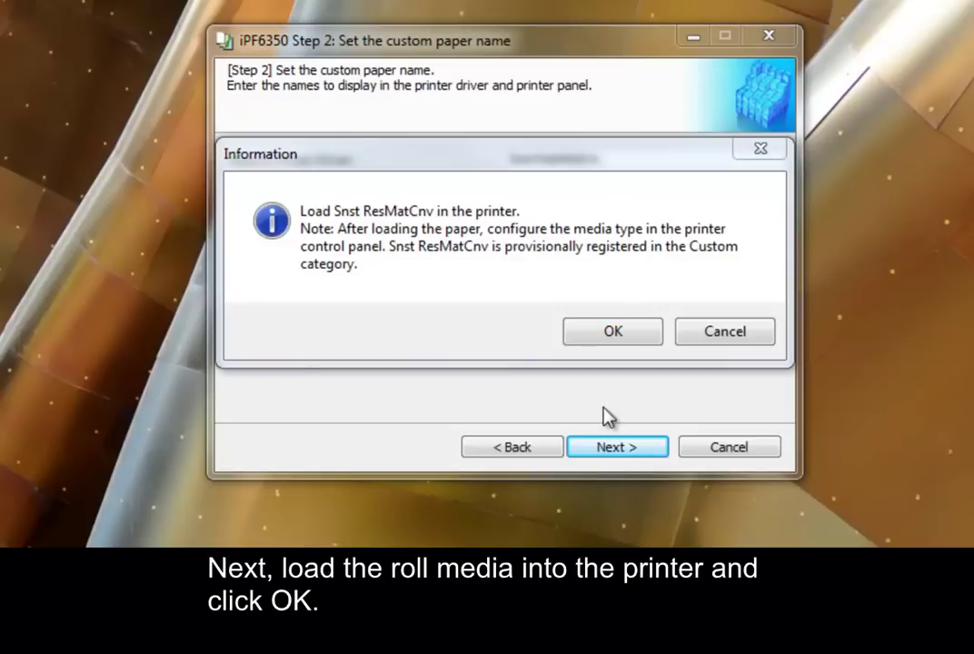
- Confirm the paper is loaded and keep Roll Paper 1 as the paper source
{"action": "left_click", "coordinate": [610, 332]}
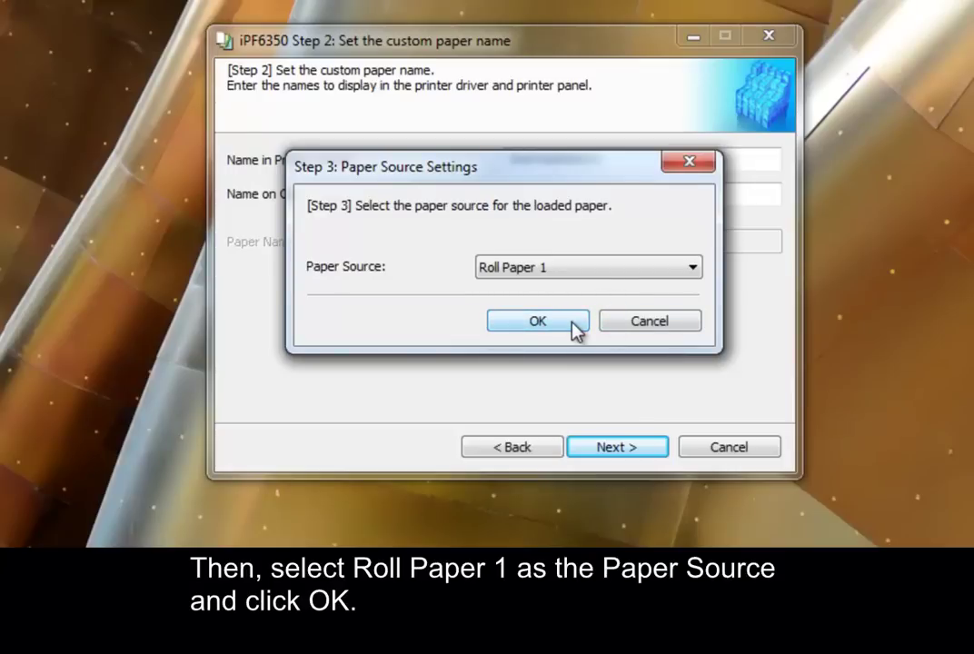
{"action": "left_click", "coordinate": [576, 329]}
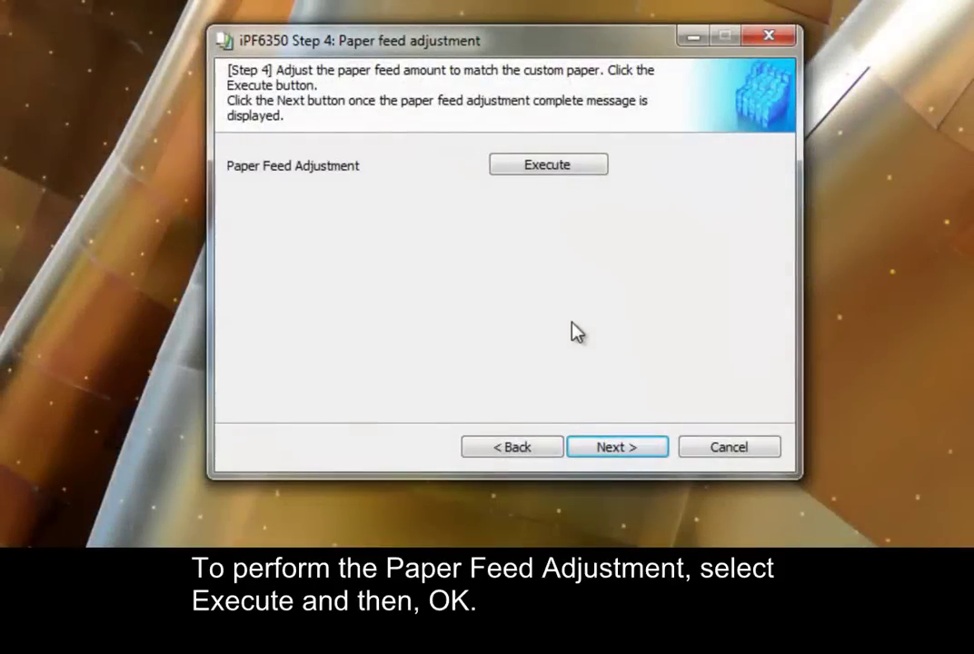
- Print the paper feed adjustment pattern, then keep the default roll paper settings (Automatic Cut, Drying Time Off)
{"action": "left_click", "coordinate": [555, 171]}
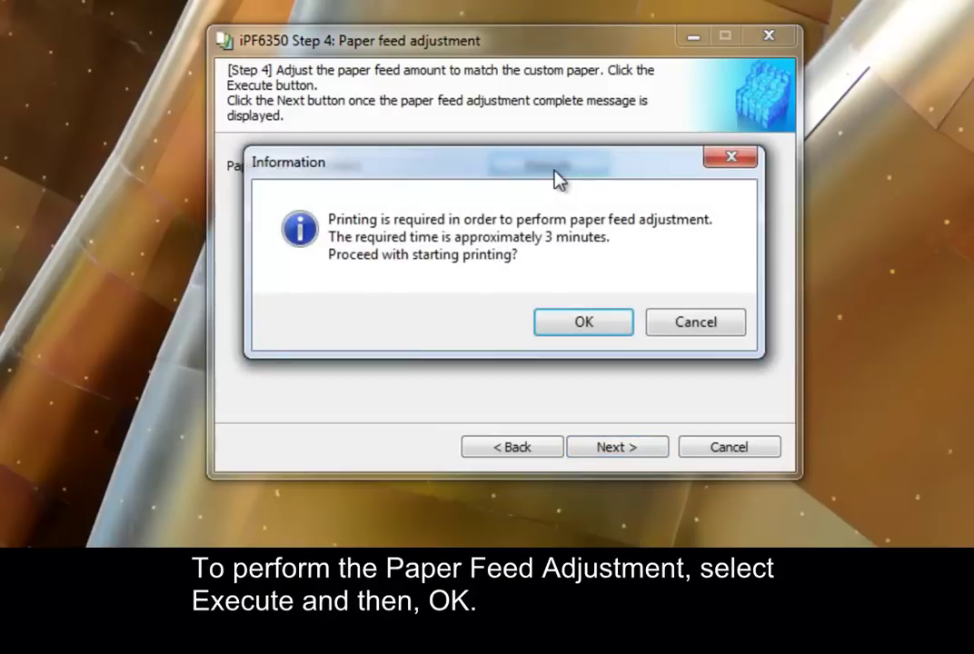
{"action": "left_click", "coordinate": [567, 323]}
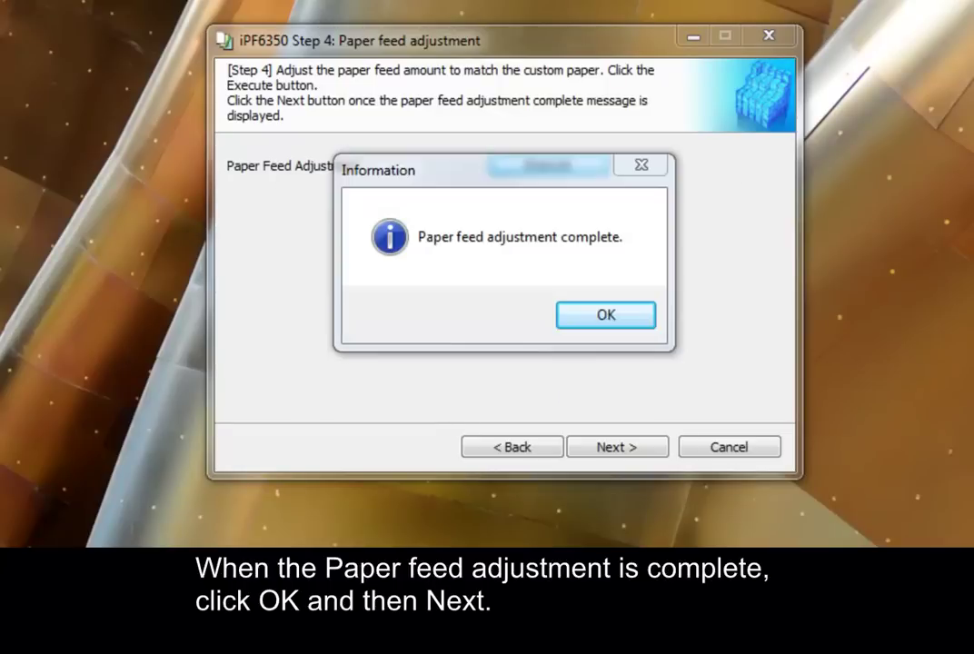
{"action": "left_click", "coordinate": [597, 325]}
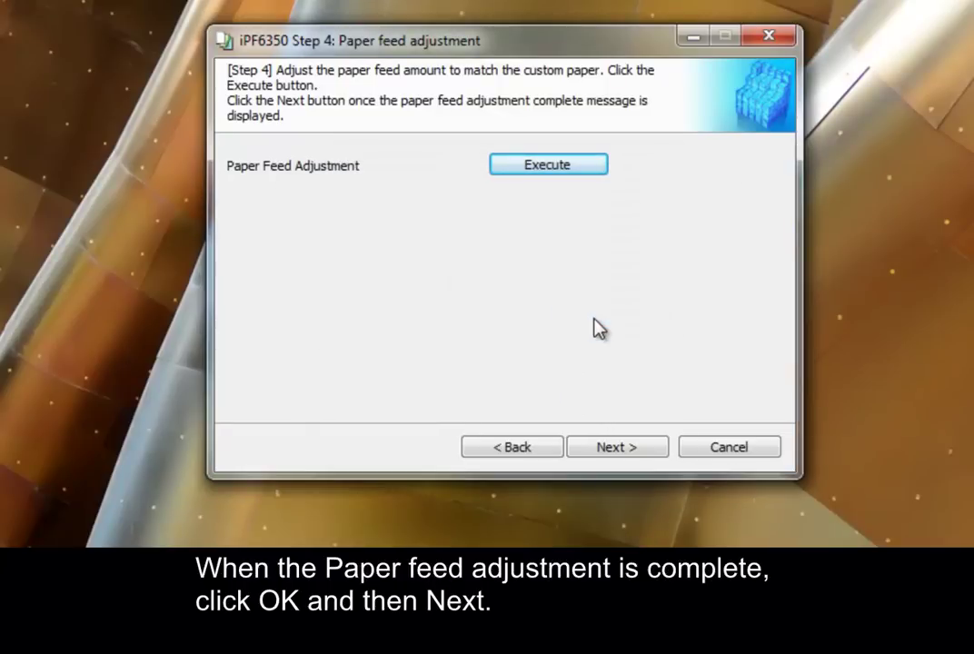
{"action": "left_click", "coordinate": [621, 448]}
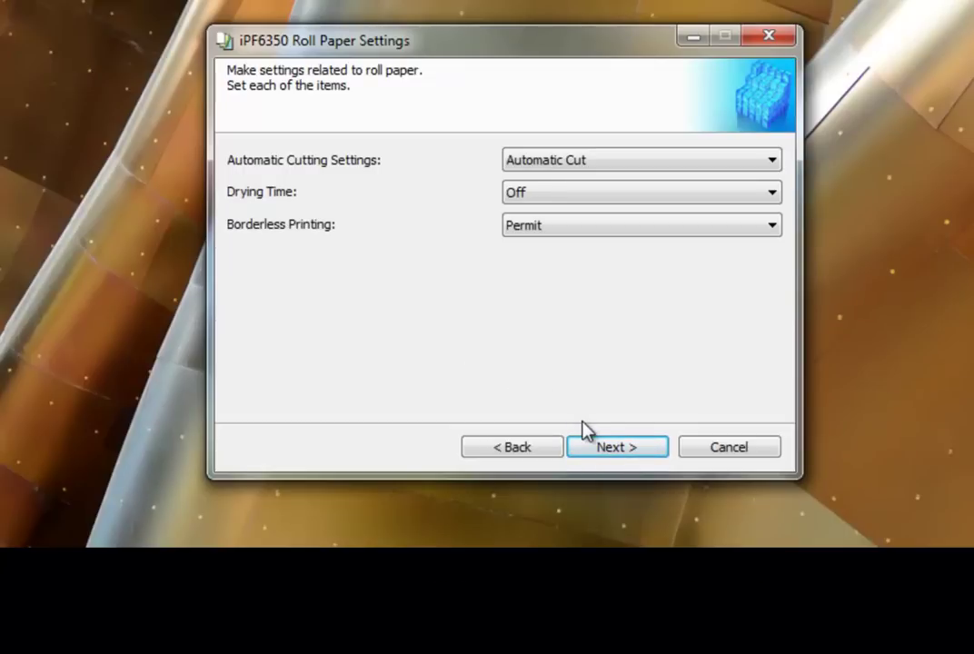
{"action": "left_click", "coordinate": [607, 454]}
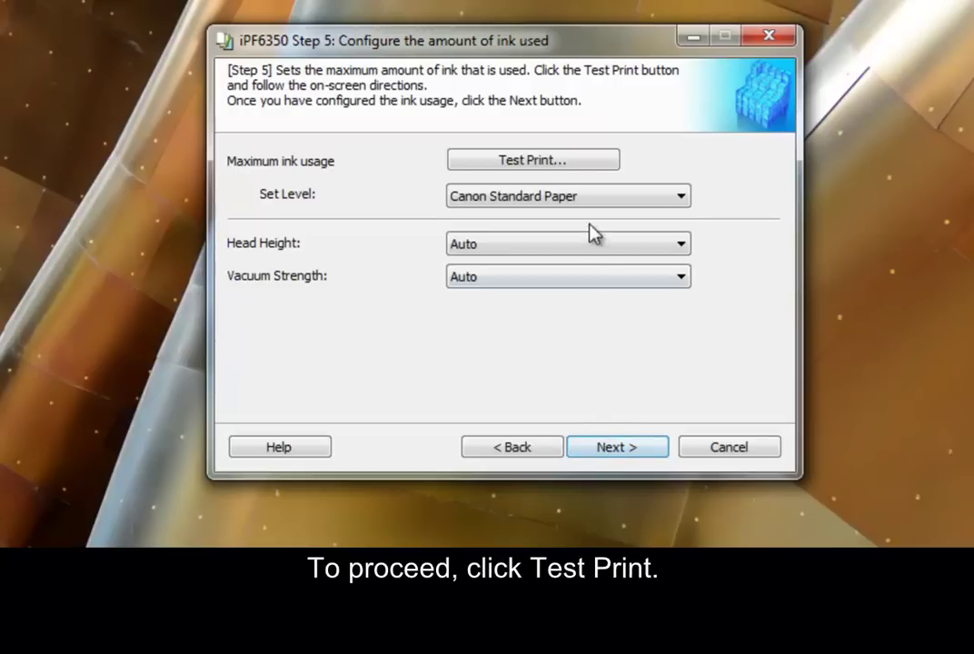
- Print the six ink-usage test patterns at Highest (600 dpi) print quality
{"action": "left_click", "coordinate": [570, 169]}
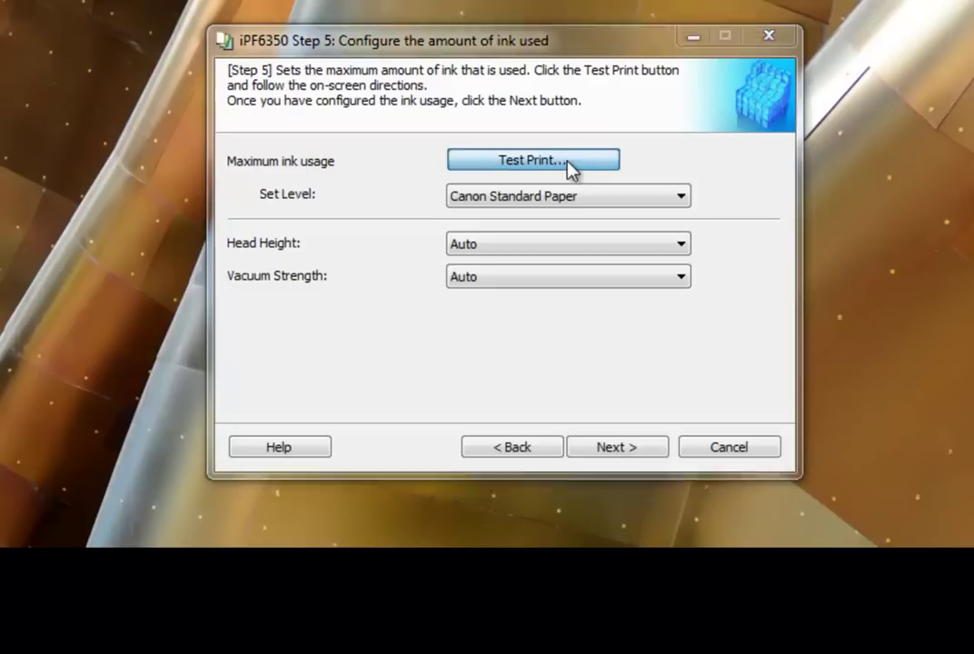
{"action": "left_click", "coordinate": [569, 168]}
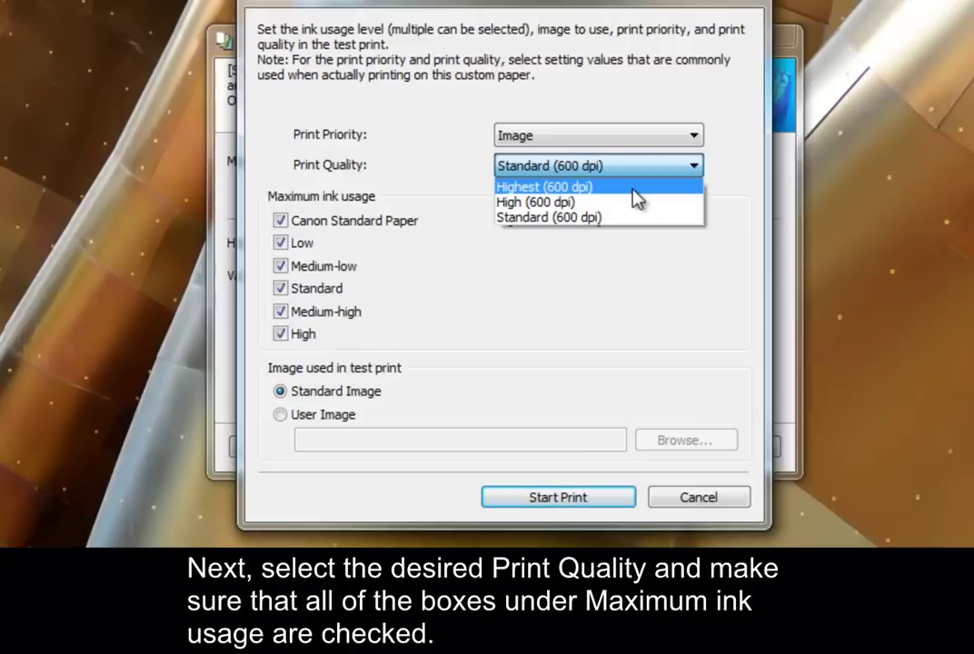
{"action": "left_click", "coordinate": [633, 188]}
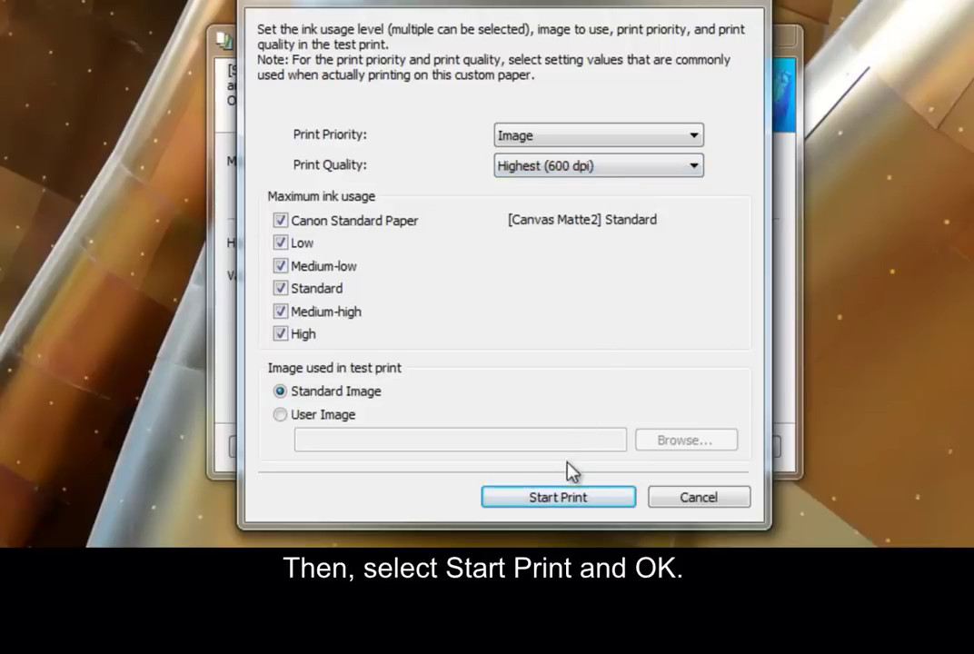
{"action": "left_click", "coordinate": [567, 502]}
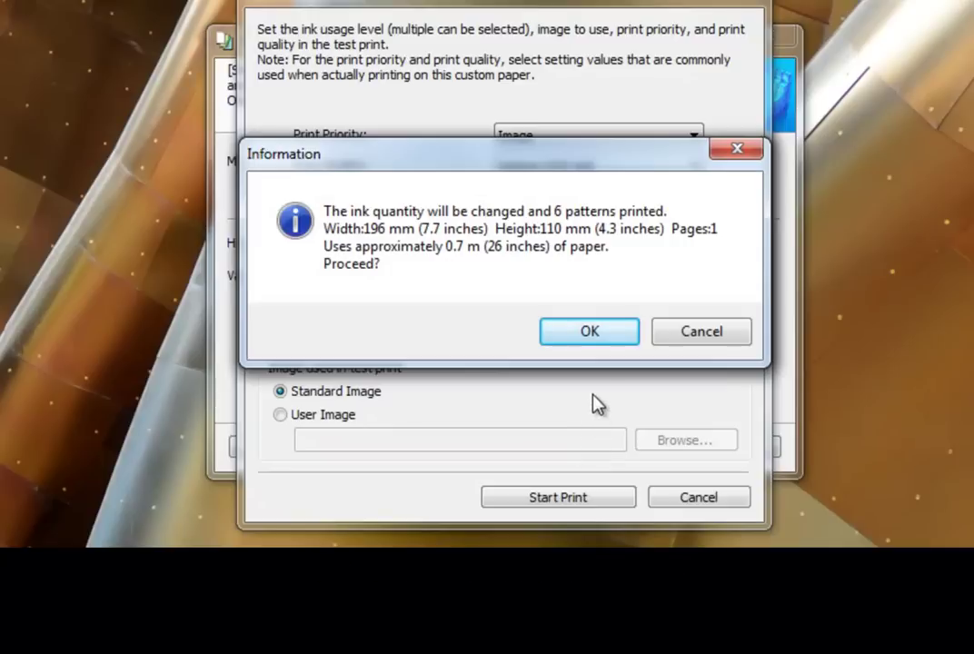
{"action": "left_click", "coordinate": [587, 332]}
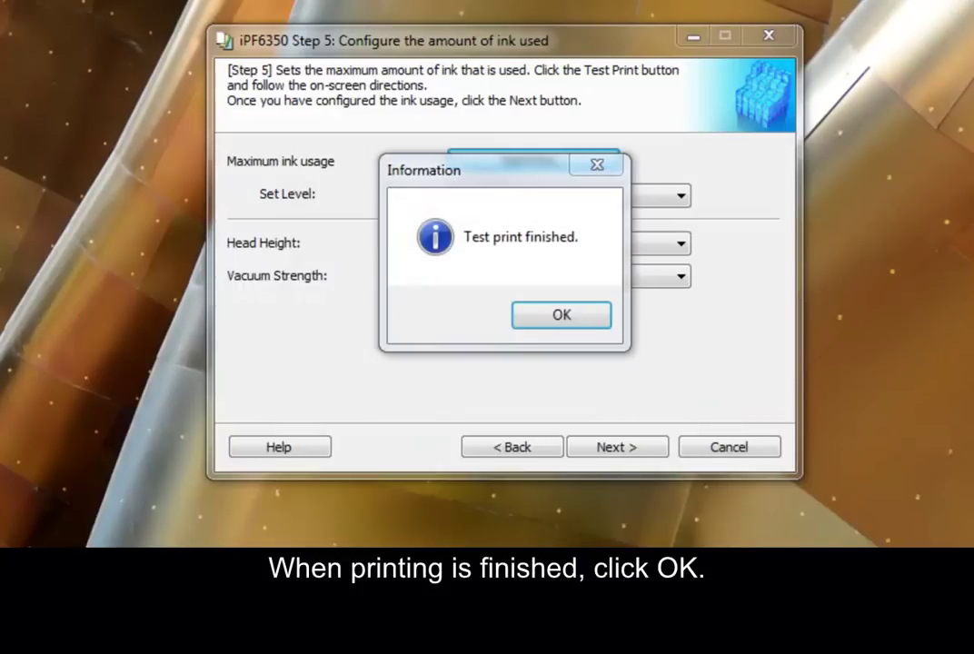
{"action": "left_click", "coordinate": [560, 316]}
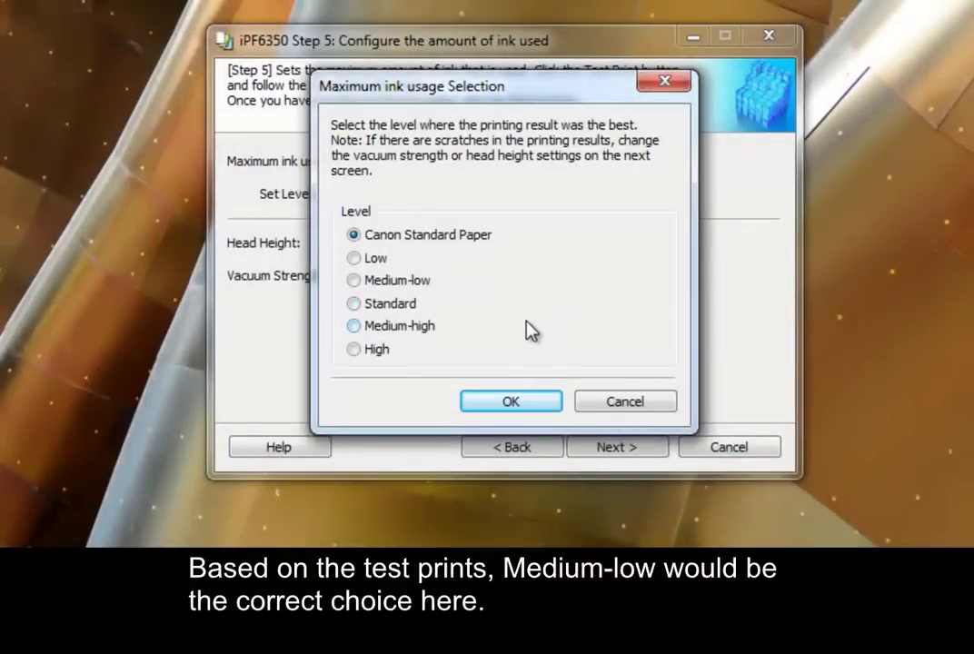
- Choose Medium-low as the maximum ink usage and write the Snst ResMatCnv media to the printer
{"action": "left_click", "coordinate": [355, 281]}
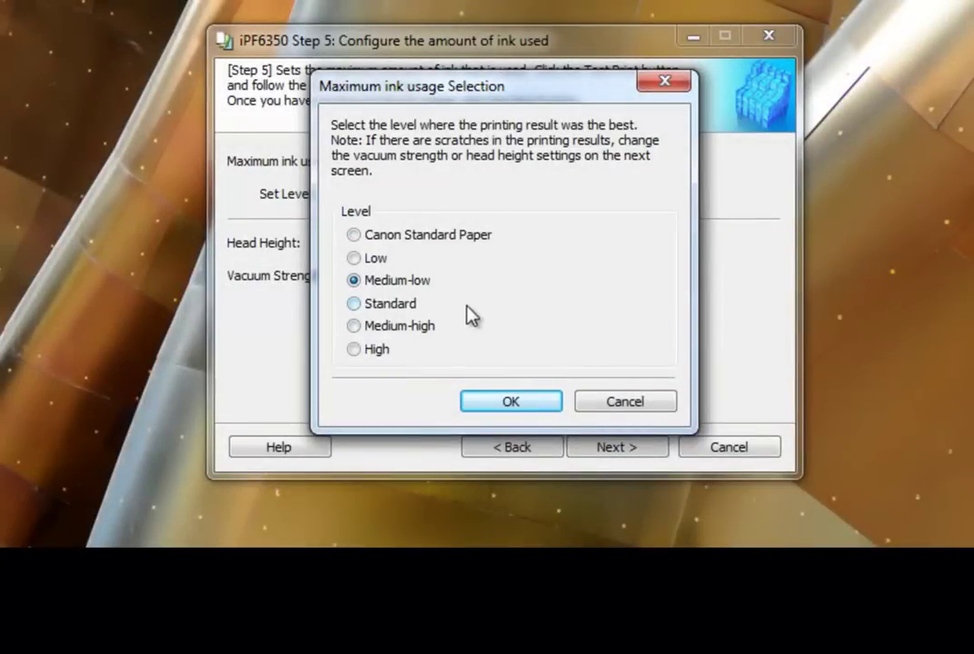
{"action": "left_click", "coordinate": [517, 405]}
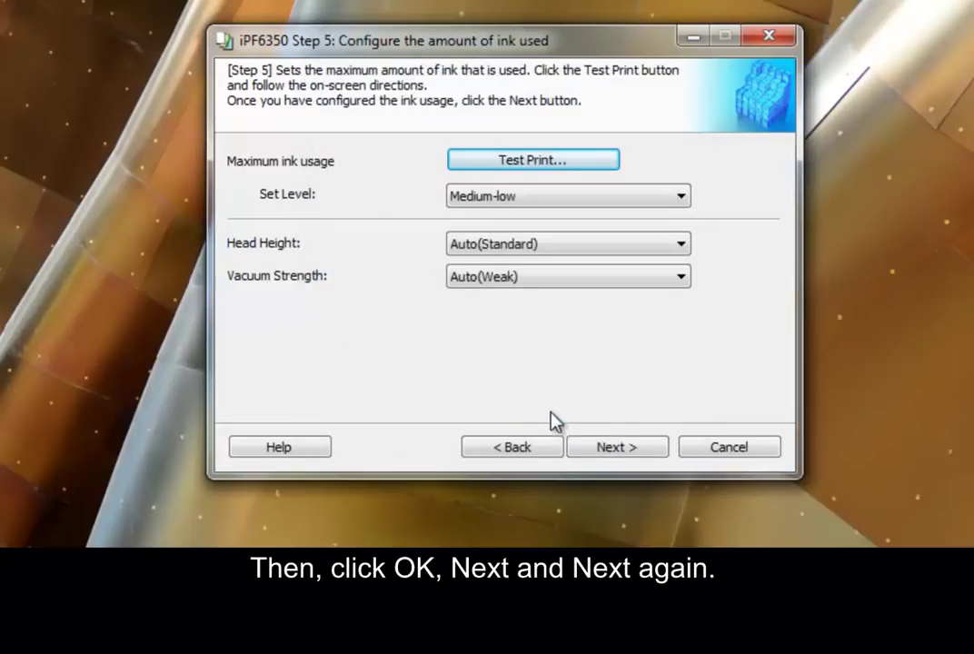
{"action": "left_click", "coordinate": [611, 449]}
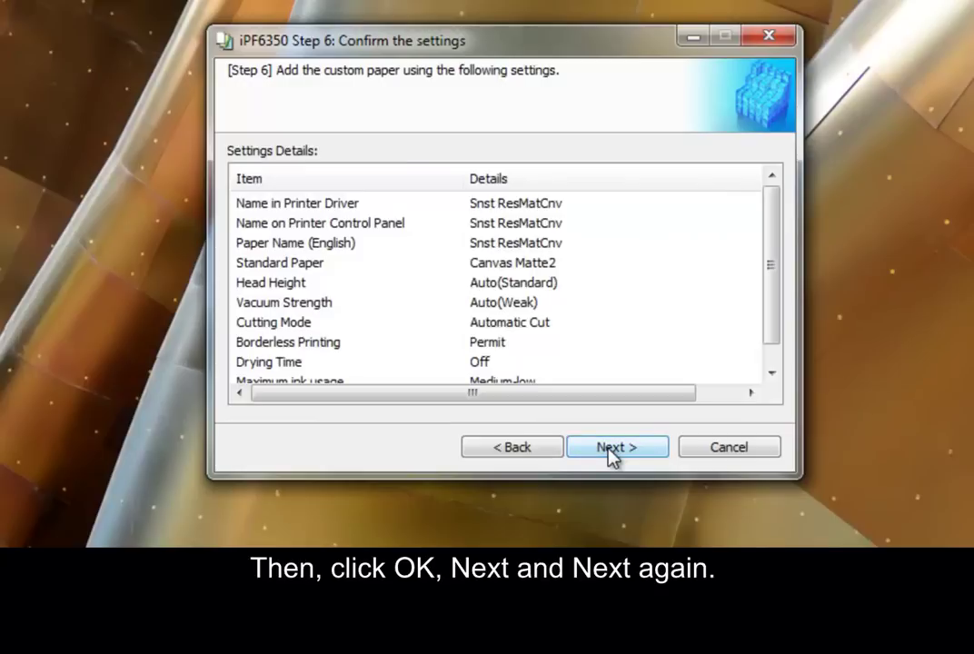
{"action": "left_click", "coordinate": [610, 449]}
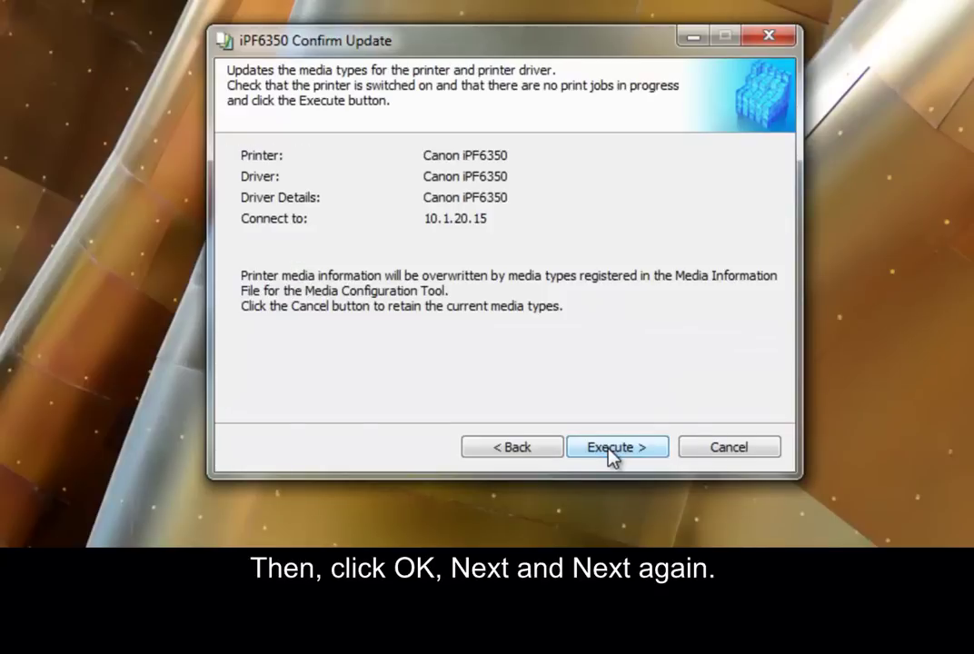
{"action": "left_click", "coordinate": [609, 445]}
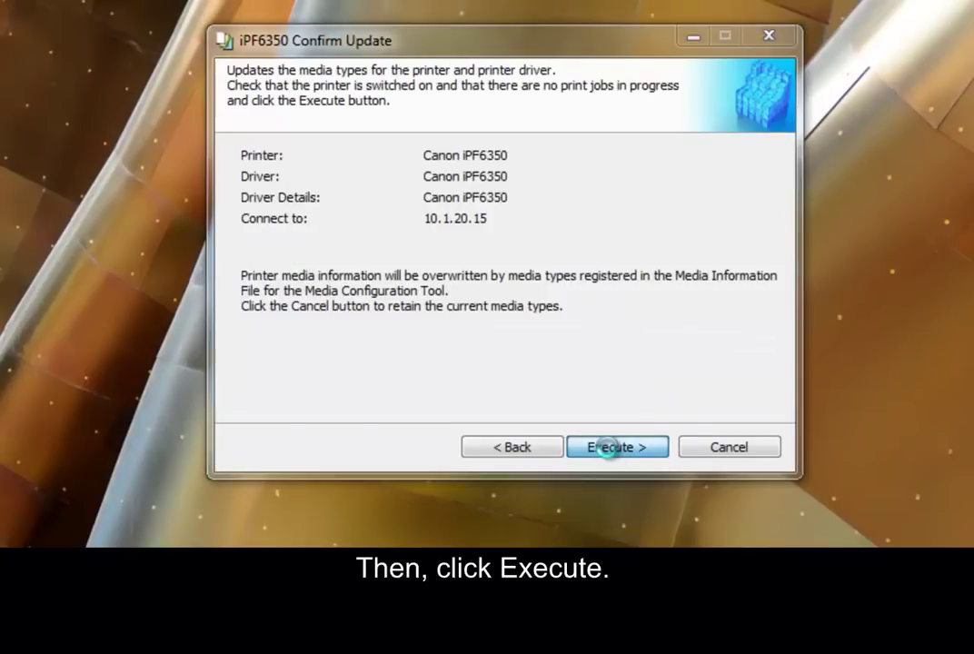